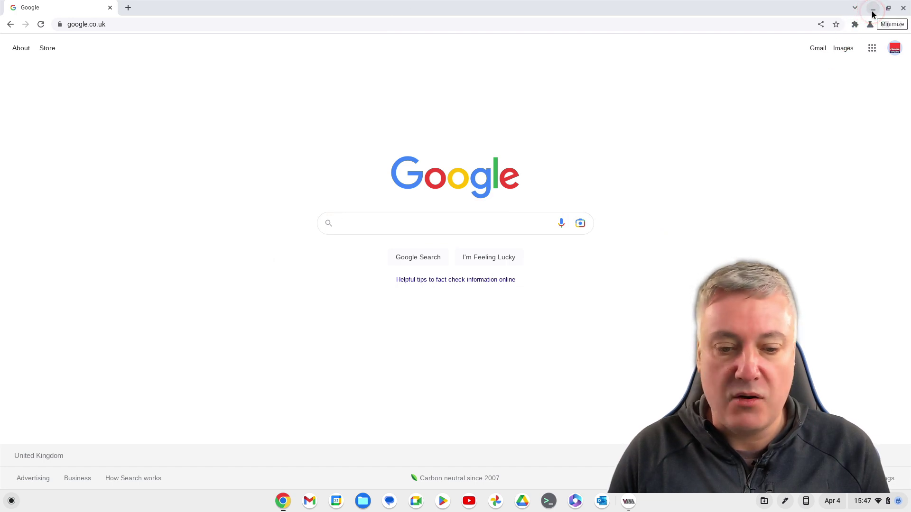
# - Return to the Windows desktop behind the browser, and open Access to view its start screen before closing it
pyautogui.click(873, 15)
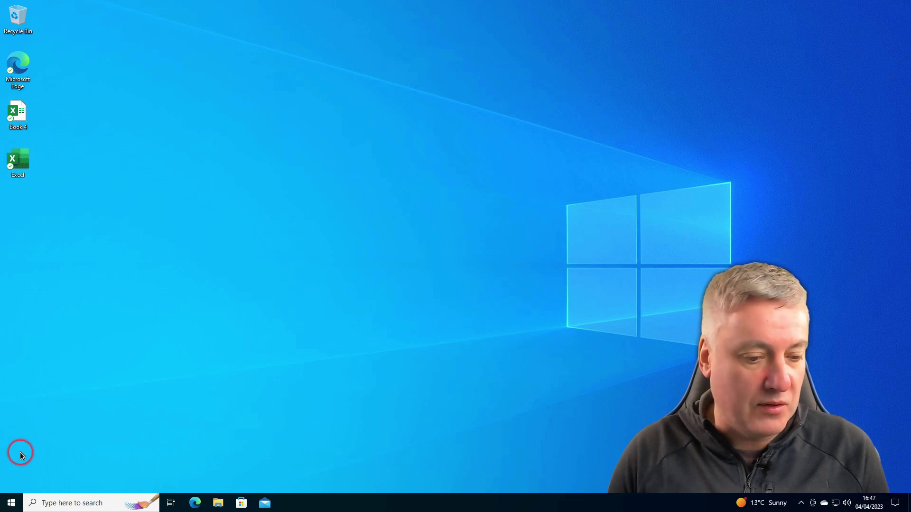
pyautogui.click(12, 504)
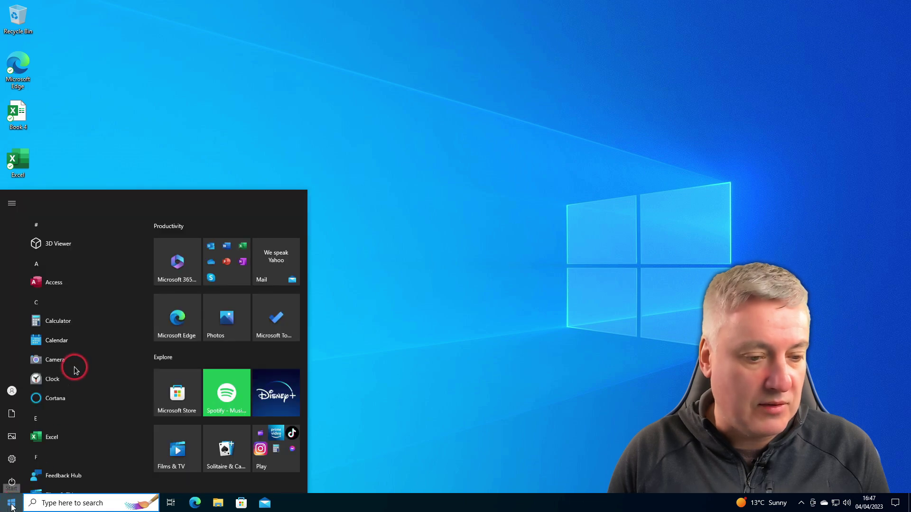
pyautogui.scroll(-1, 75, 367)
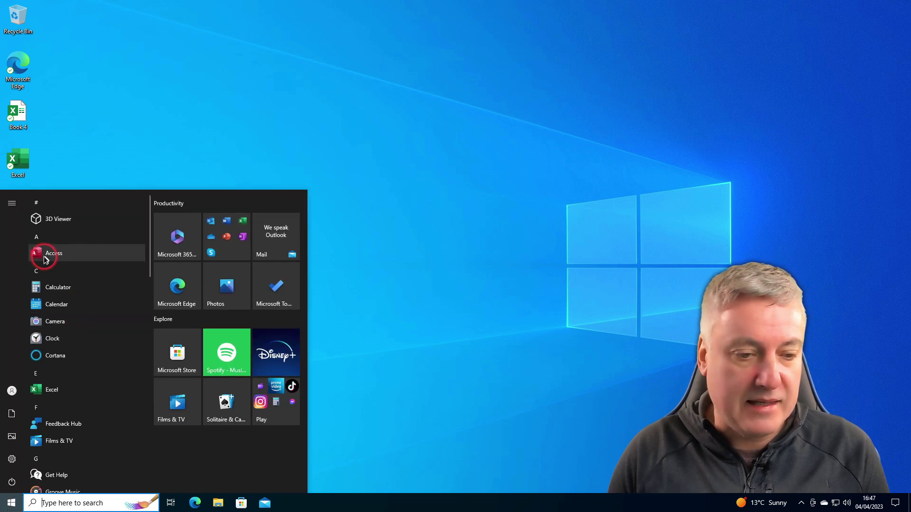
pyautogui.click(69, 254)
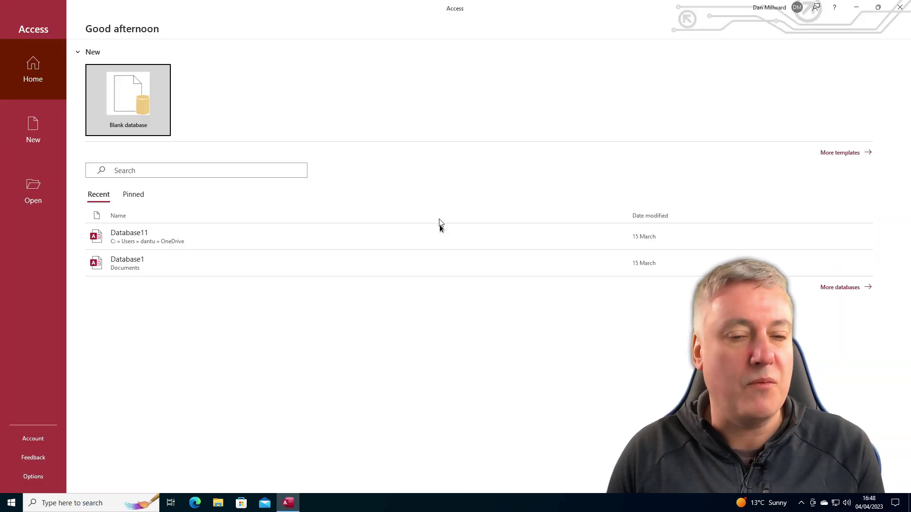
pyautogui.click(430, 245)
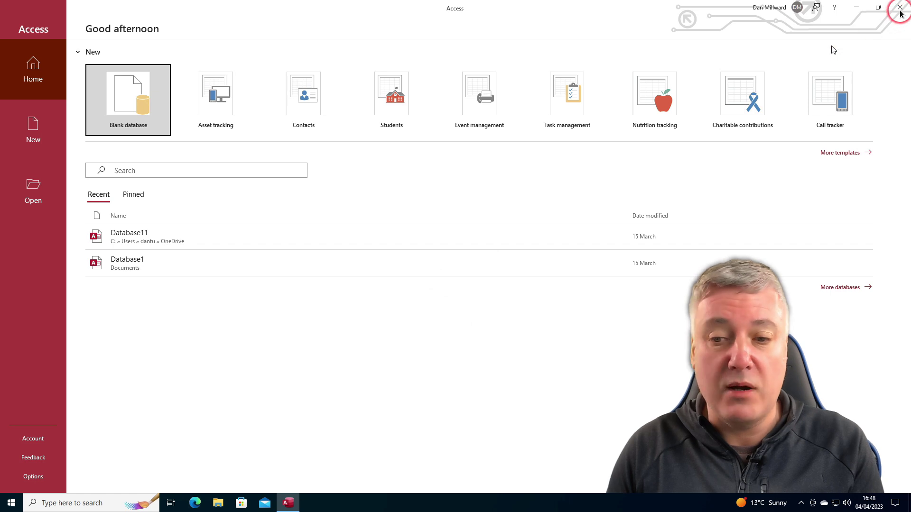
pyautogui.click(337, 226)
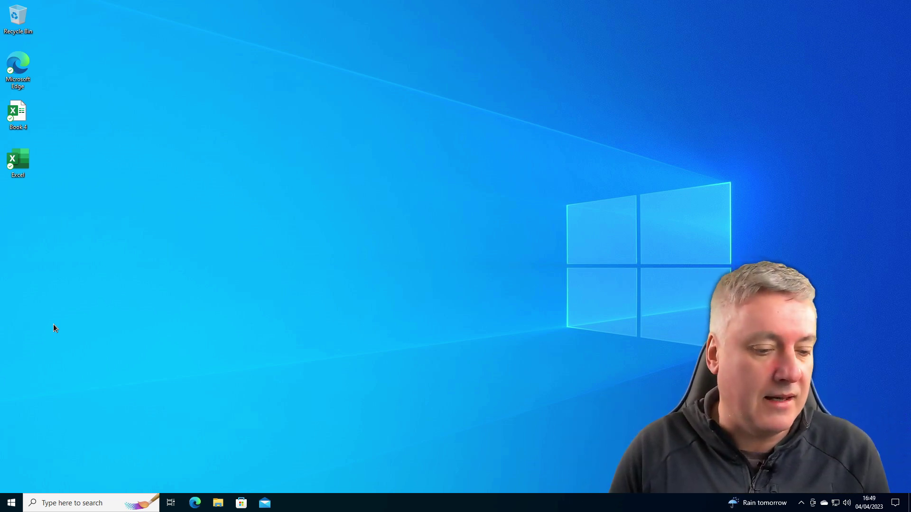
# - Look through the list of installed Windows programs for the Office desktop apps
pyautogui.click(8, 501)
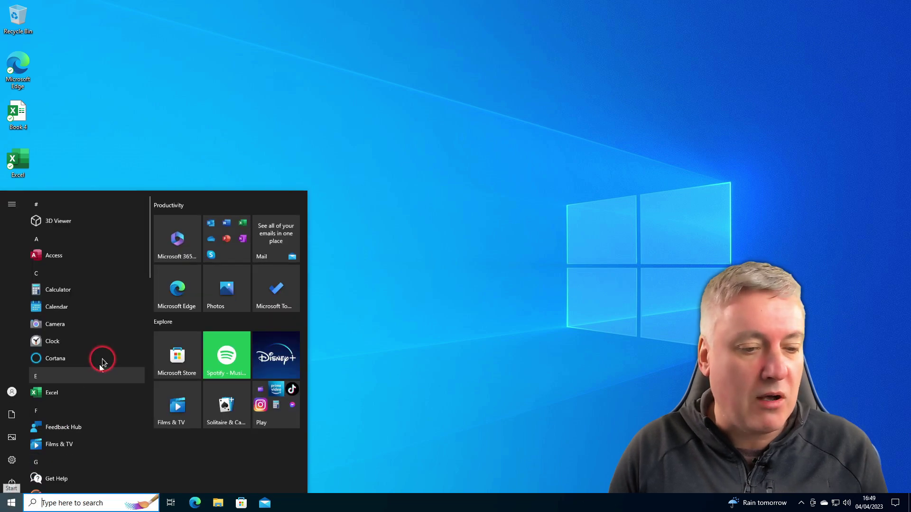
pyautogui.scroll(-6, 107, 365)
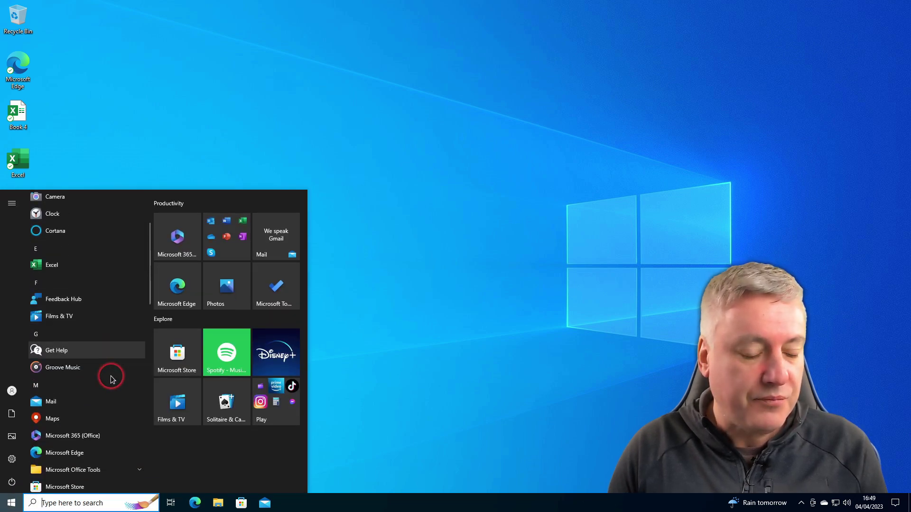
pyautogui.scroll(-6, 110, 376)
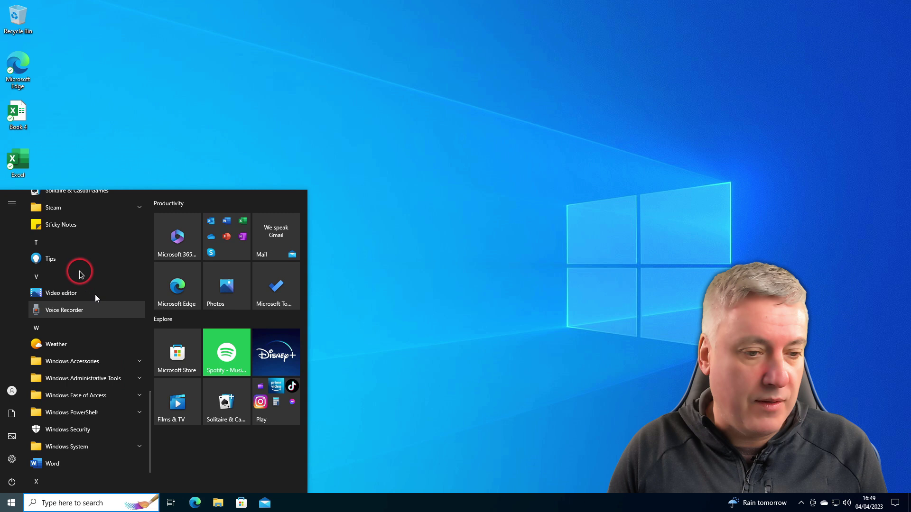
pyautogui.scroll(5, 106, 284)
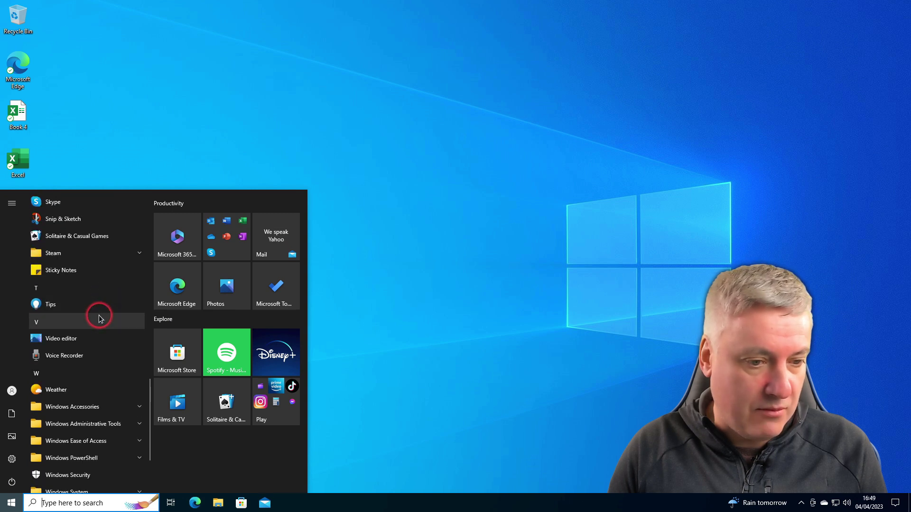
pyautogui.scroll(6, 99, 316)
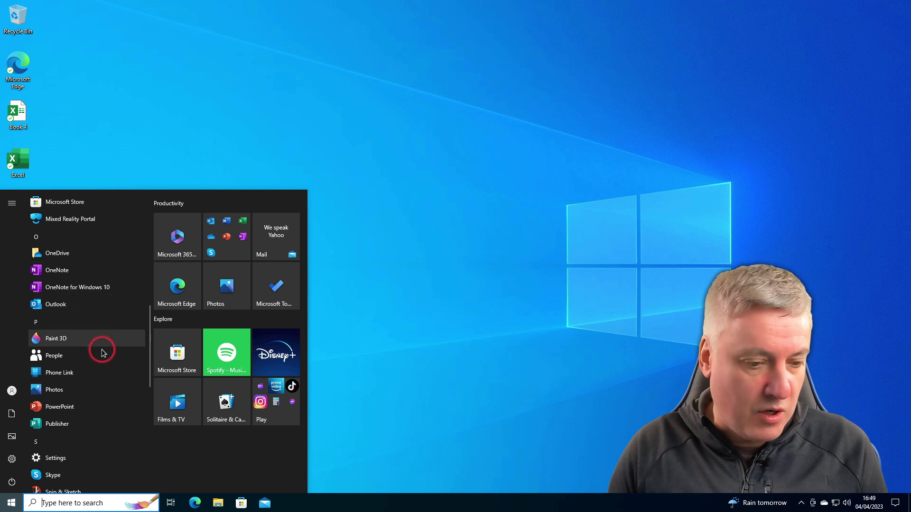
pyautogui.scroll(-4, 102, 351)
pyautogui.scroll(-4, 104, 353)
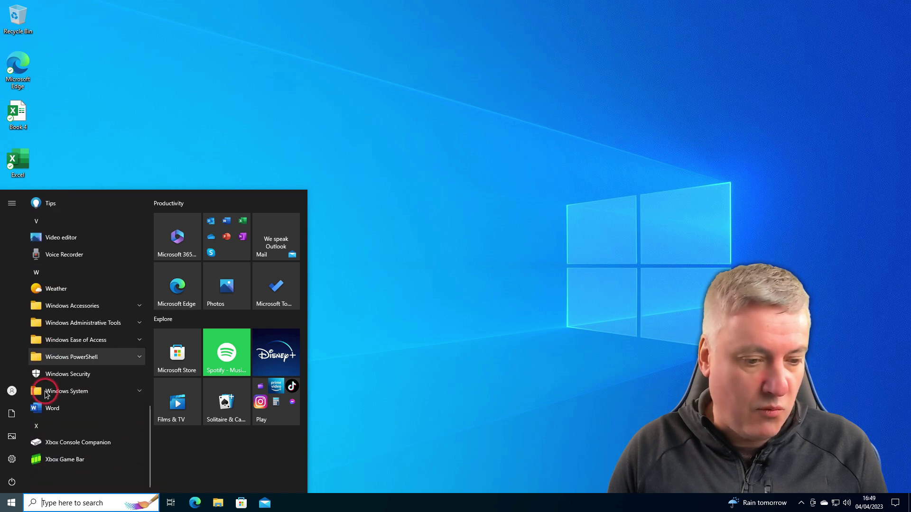
pyautogui.click(426, 288)
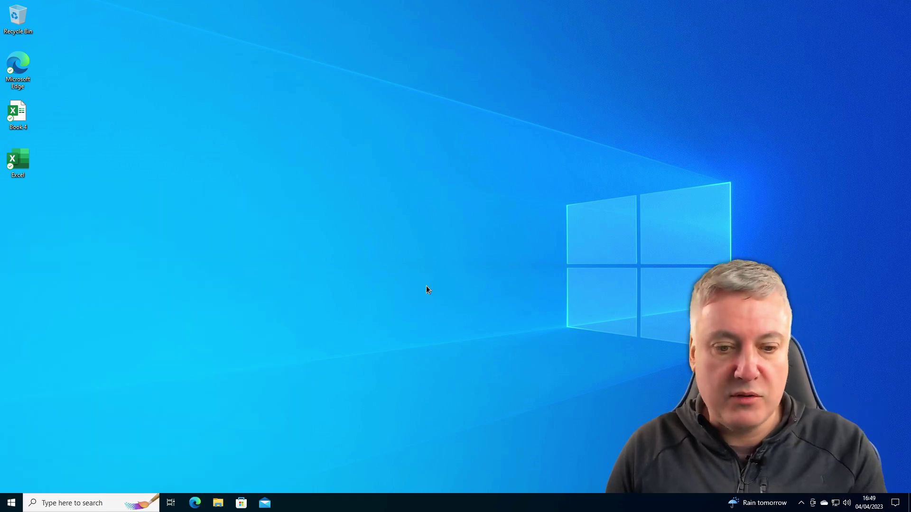
pyautogui.click(388, 356)
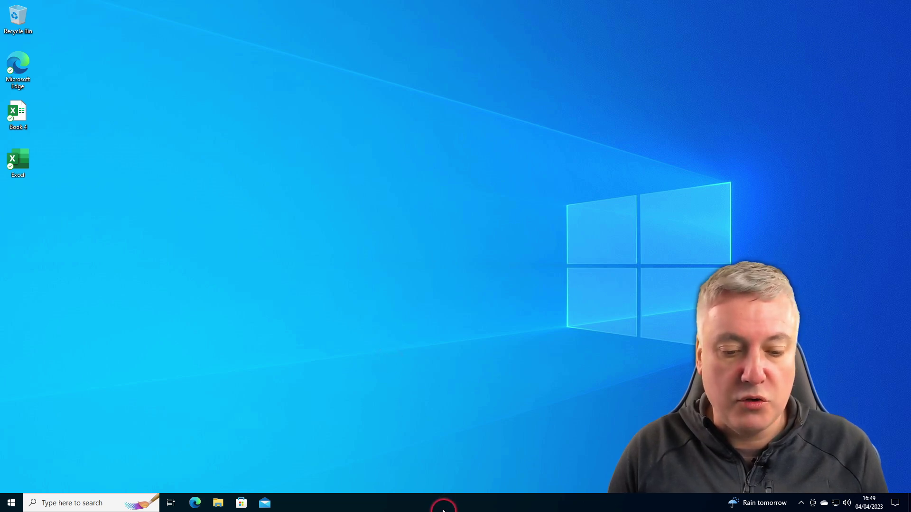
# - Switch to Google Chrome on the Chromebook and go to office.com
pyautogui.moveTo(442, 510)
pyautogui.click(282, 502)
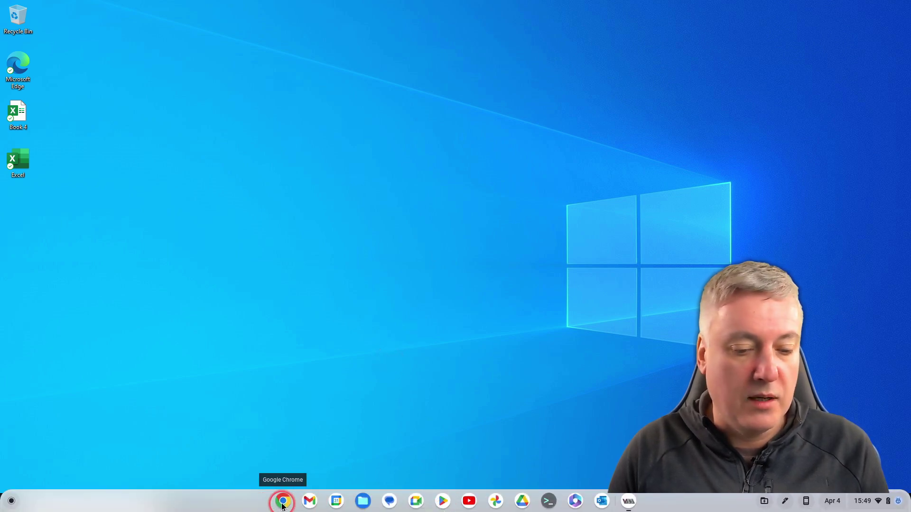
pyautogui.click(513, 302)
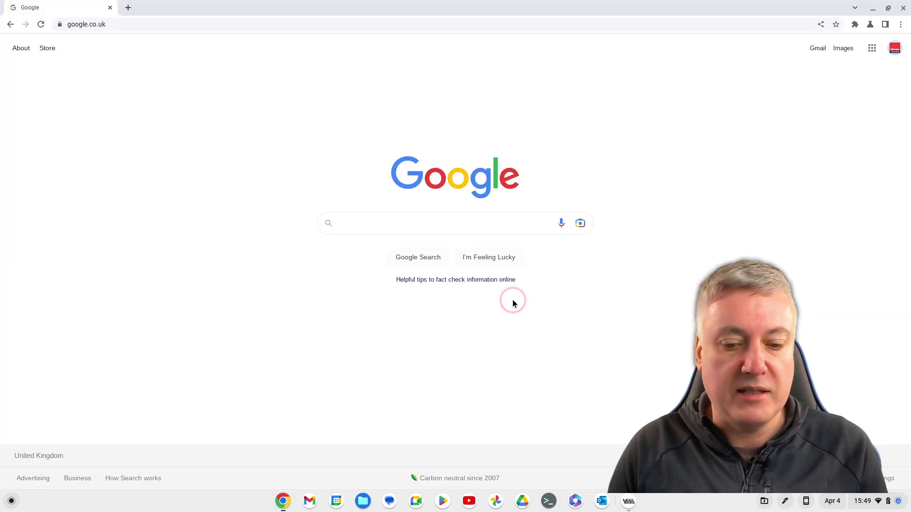
pyautogui.click(576, 501)
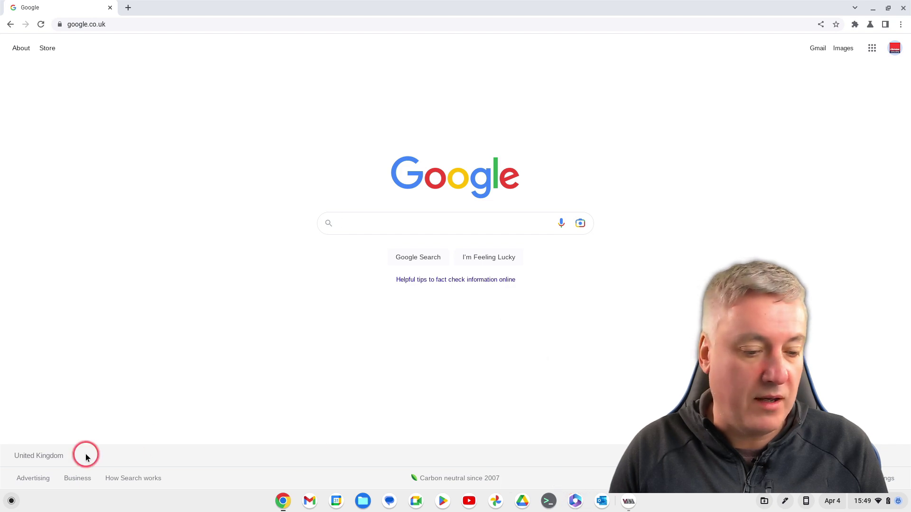
pyautogui.click(283, 27)
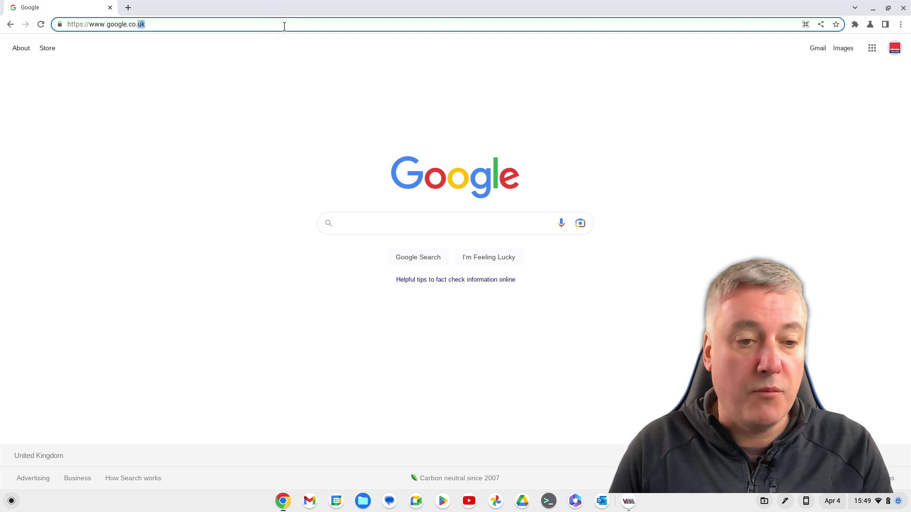
pyautogui.hotkey('ctrl', 'a')
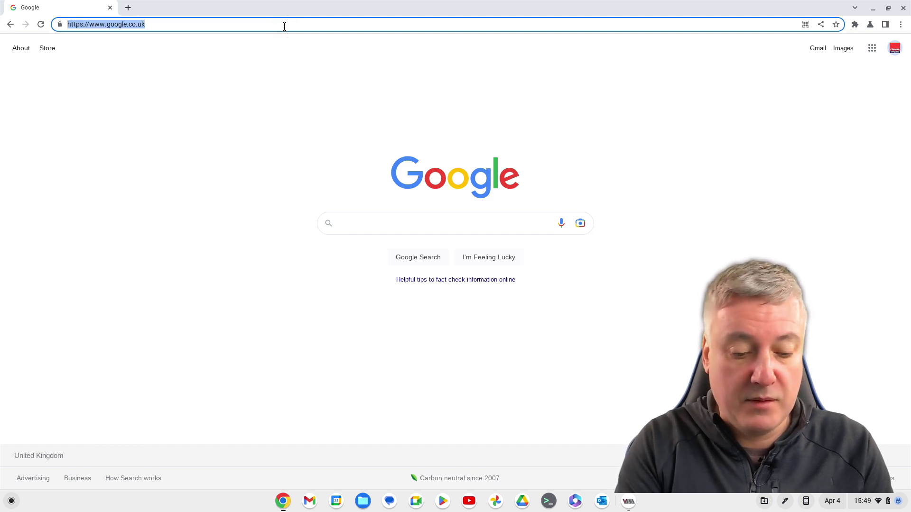
pyautogui.write('office.c')
pyautogui.press('Return')
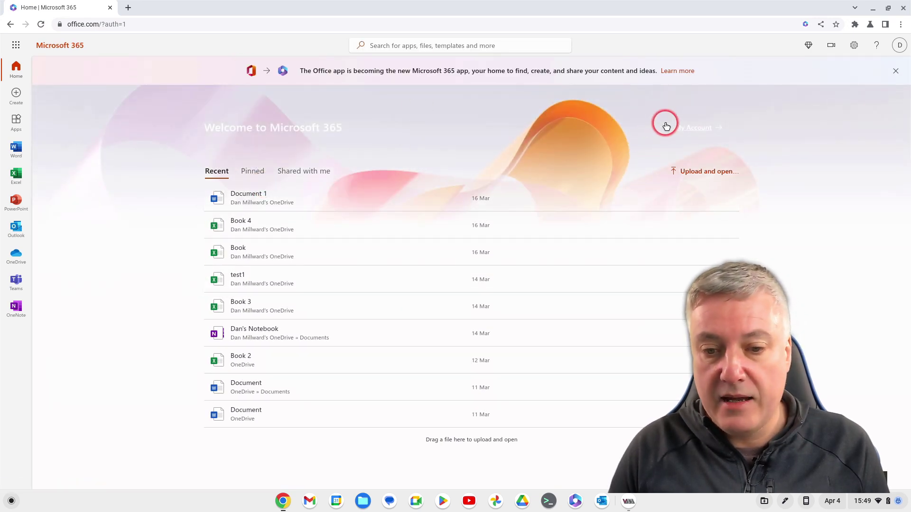
# - Open the Microsoft account from the Microsoft 365 home page and view the details of both registered devices
pyautogui.click(697, 129)
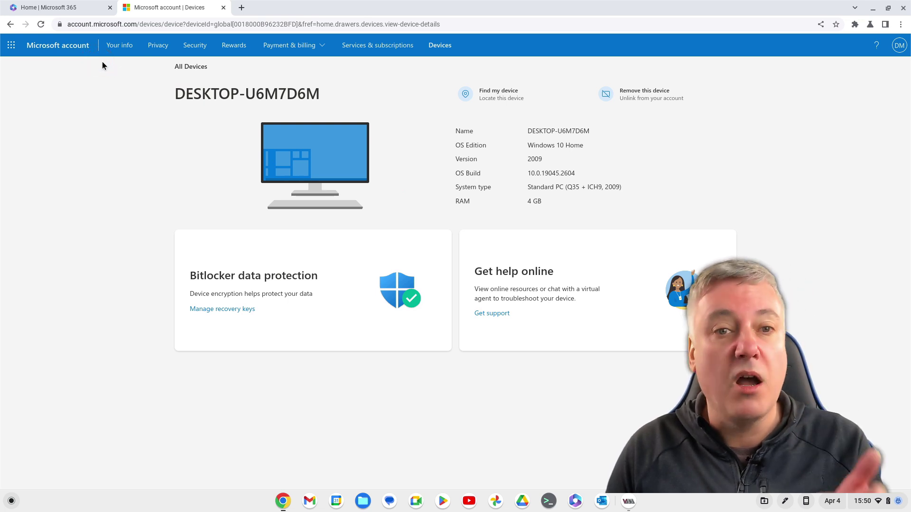
pyautogui.click(9, 25)
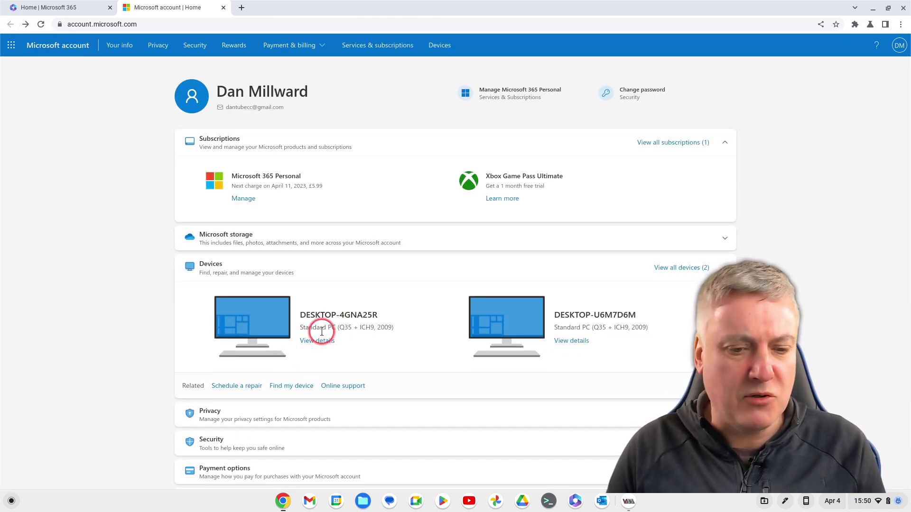
pyautogui.click(323, 338)
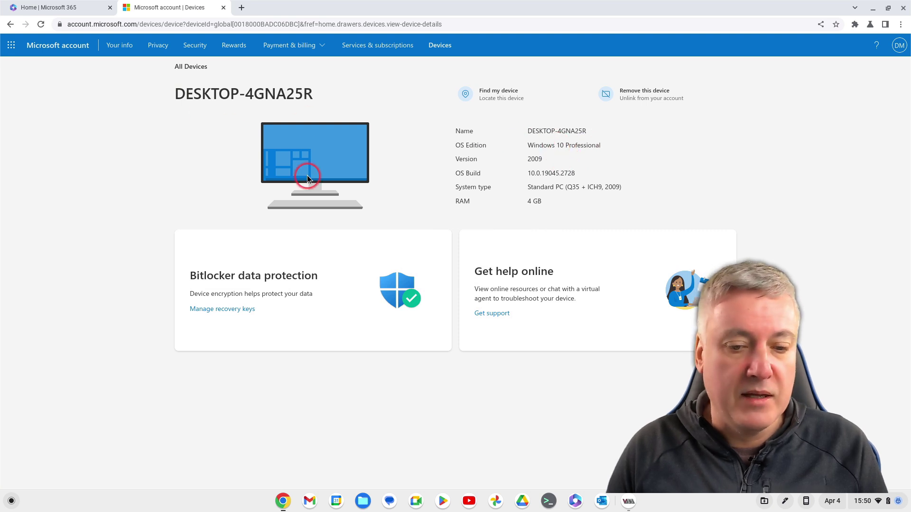
pyautogui.click(9, 25)
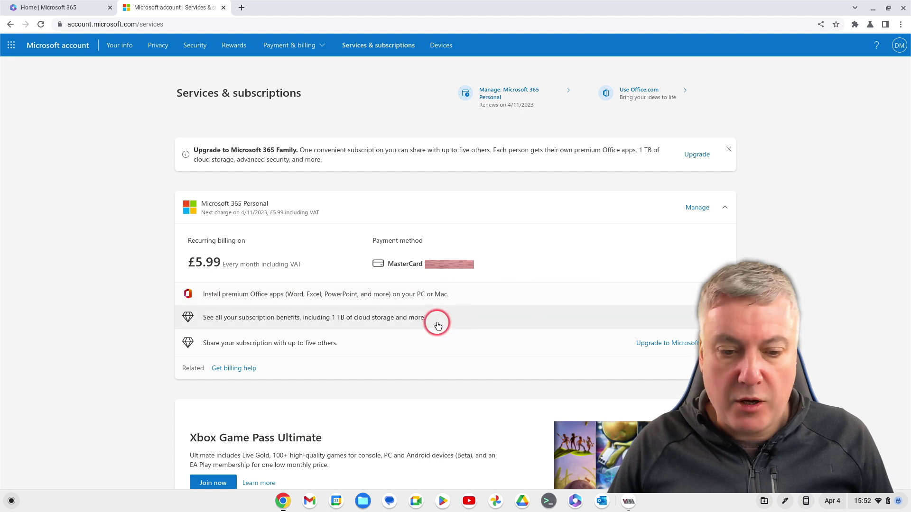
# - Open the premium Office apps installation option of Microsoft 365 Personal, review the subscription page, and close the account page
pyautogui.click(494, 297)
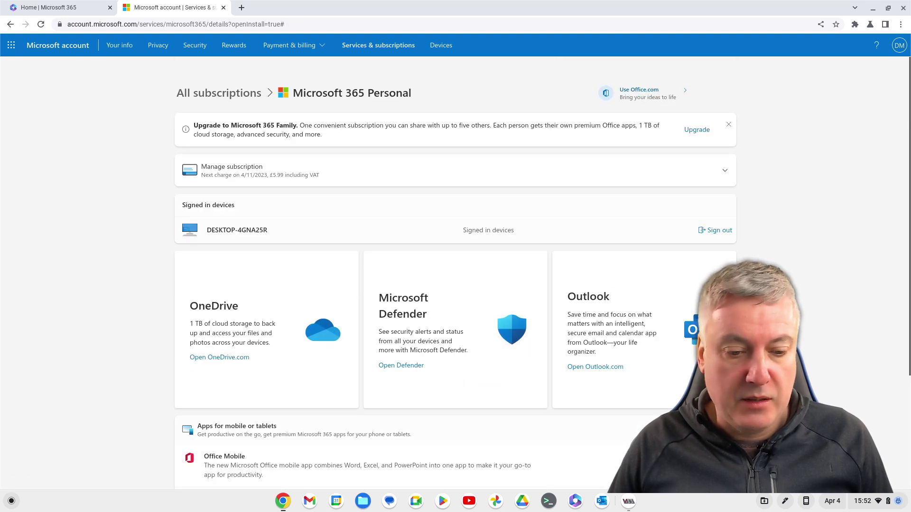
pyautogui.scroll(-3, 456, 273)
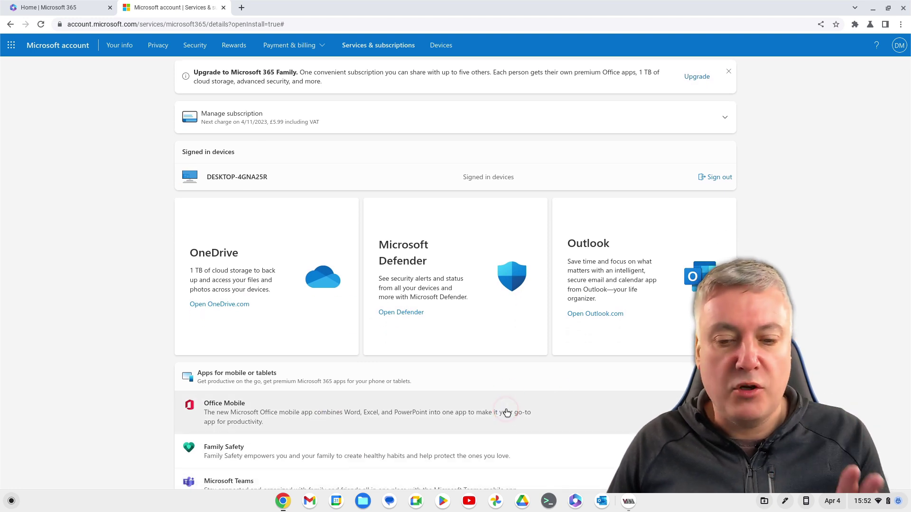
pyautogui.scroll(-1, 455, 273)
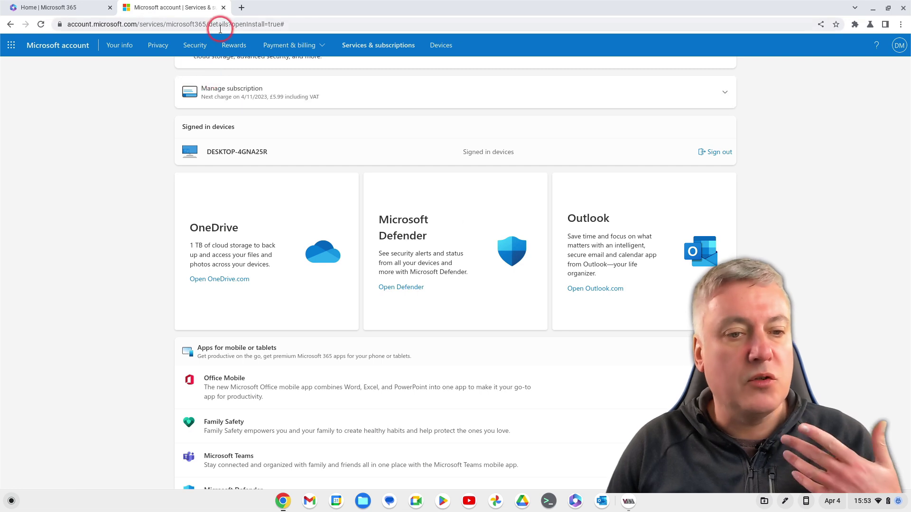
pyautogui.click(223, 7)
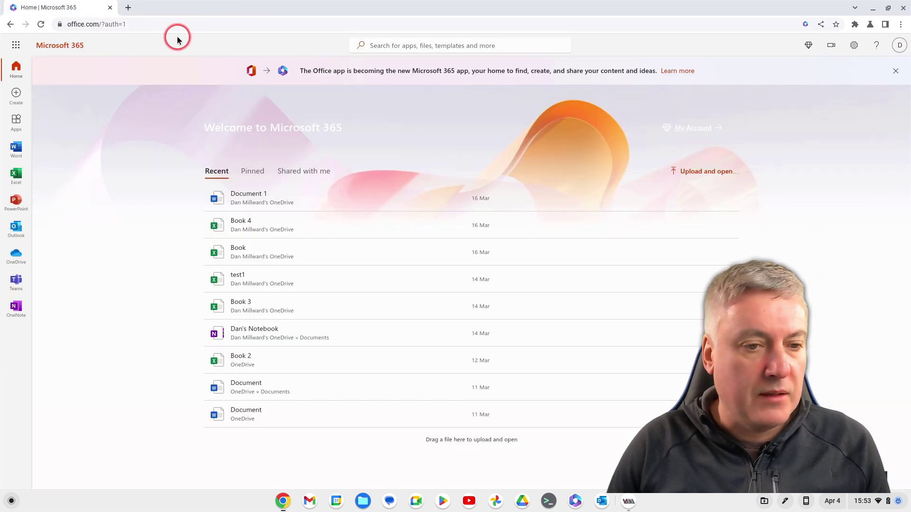
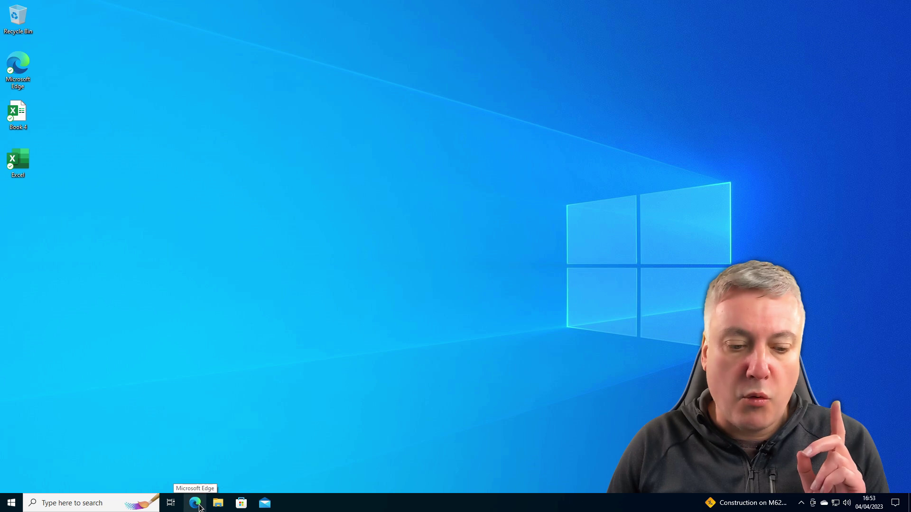
# - Switch to Microsoft Edge on the Windows desktop and load office.com
pyautogui.click(387, 376)
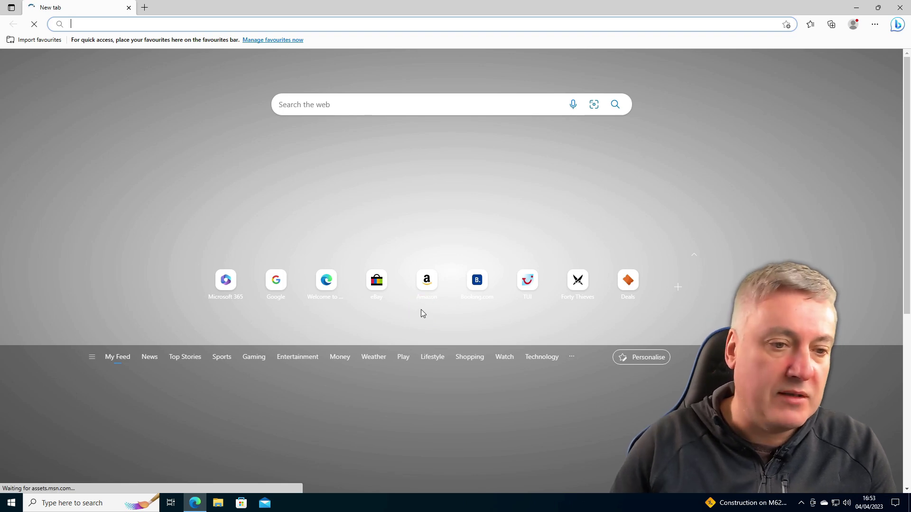
pyautogui.write('office.com')
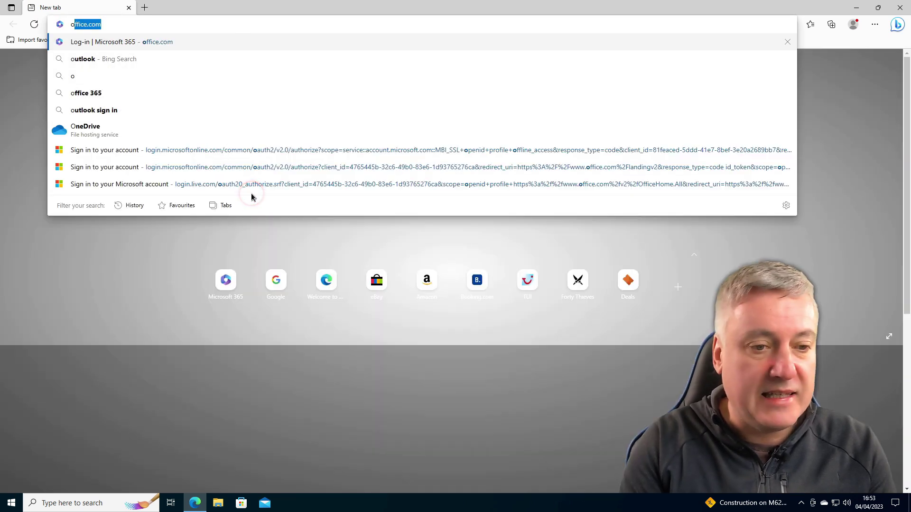
pyautogui.press('Return')
pyautogui.click(370, 304)
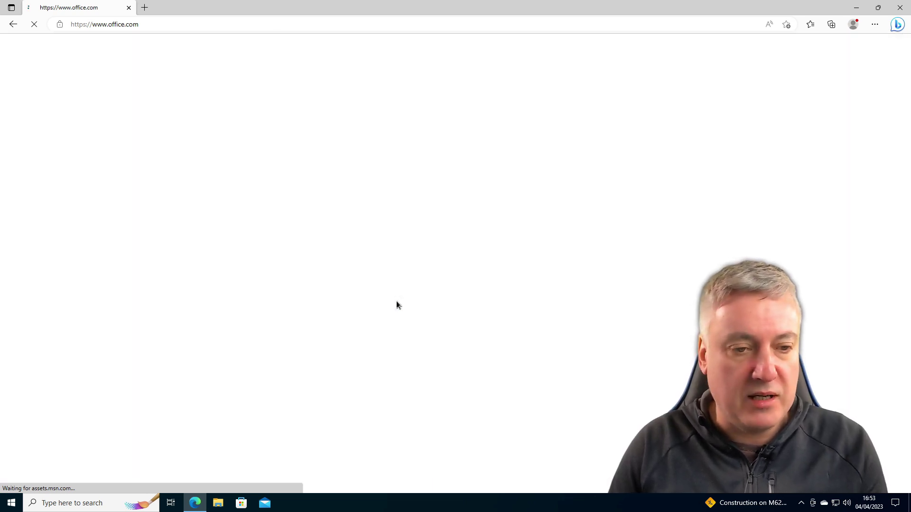
pyautogui.click(415, 292)
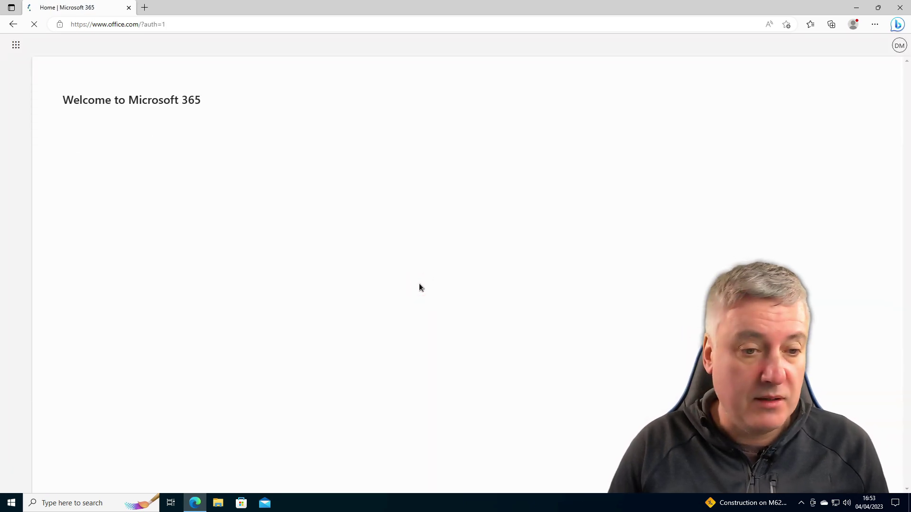
pyautogui.click(404, 266)
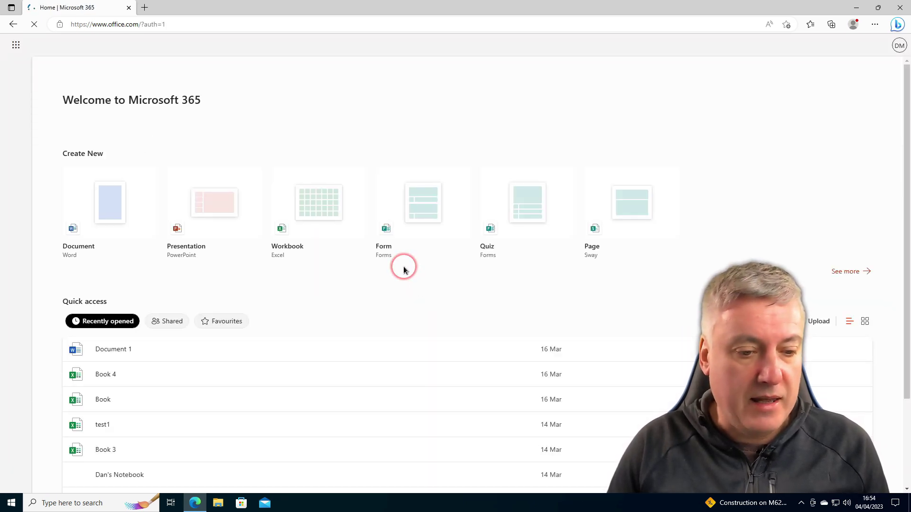
pyautogui.click(427, 309)
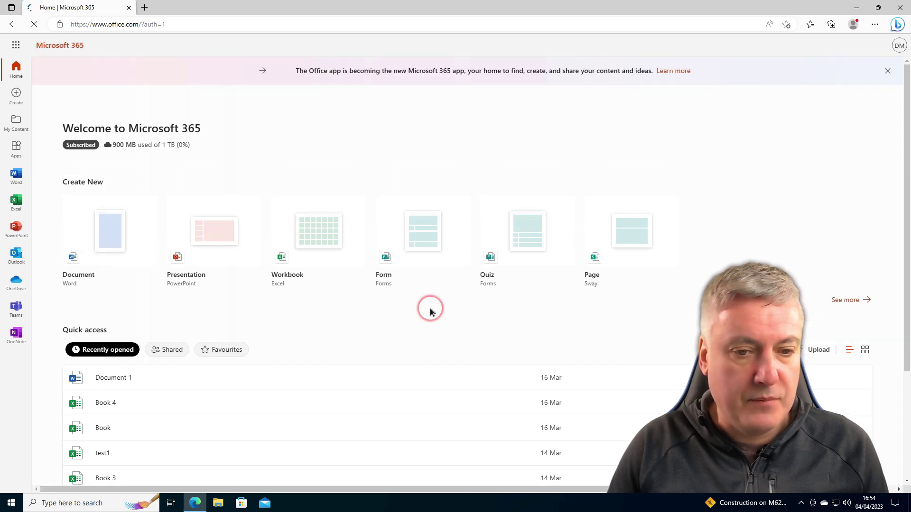
pyautogui.click(449, 274)
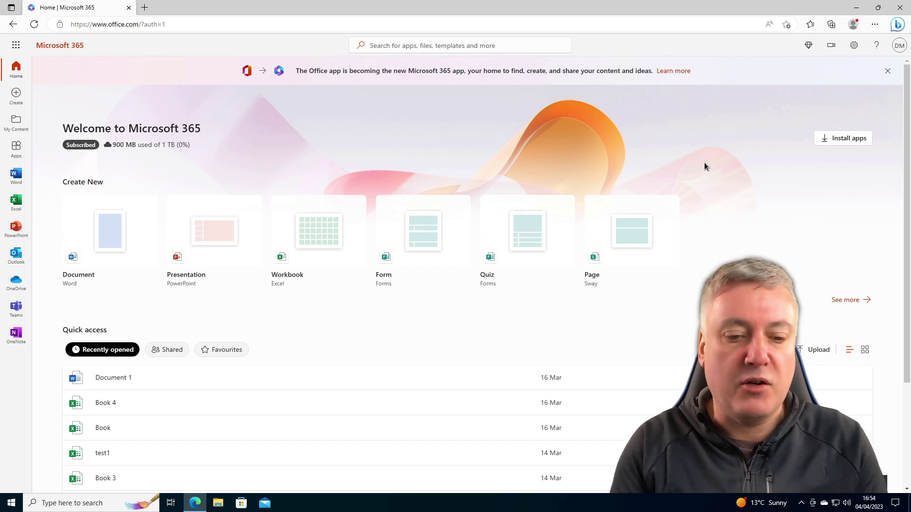
pyautogui.click(612, 280)
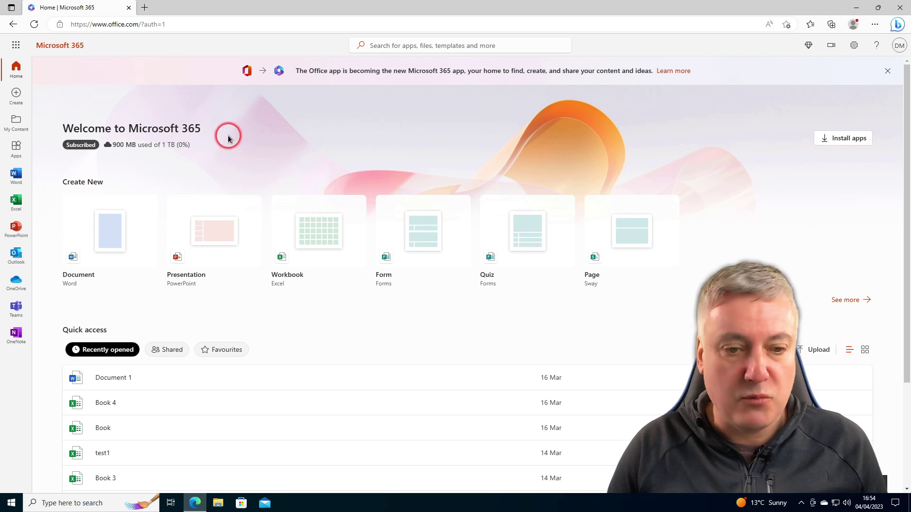
# - Open My Benefits from the Microsoft 365 home page, review the subscription's Apps & Benefits section to its end, and close the dialog
pyautogui.click(808, 50)
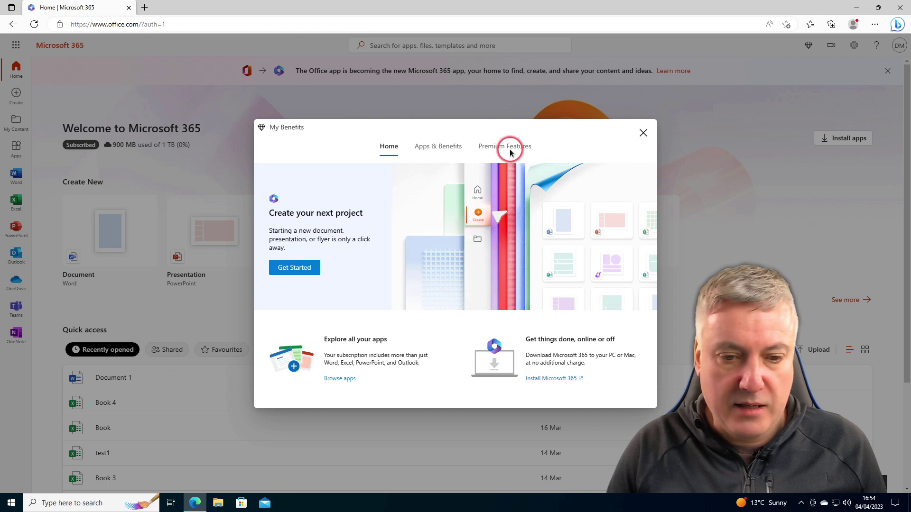
pyautogui.click(435, 151)
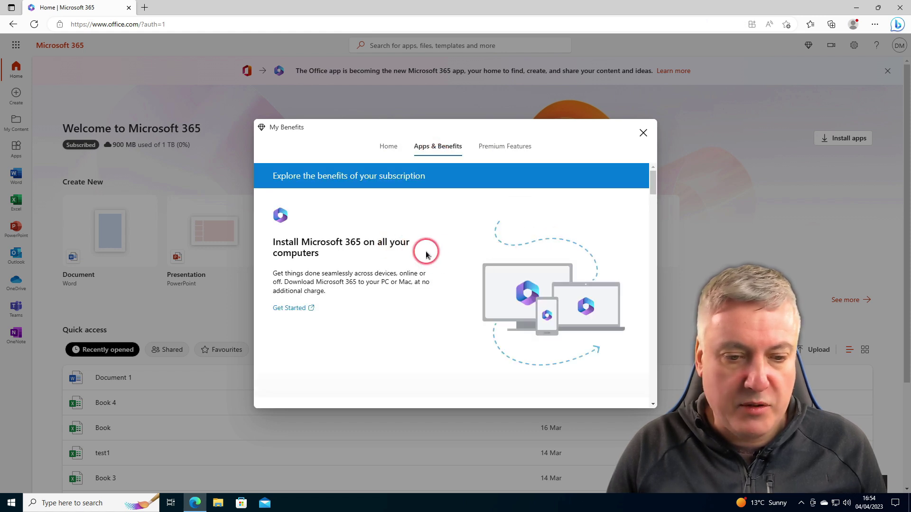
pyautogui.scroll(-1, 425, 255)
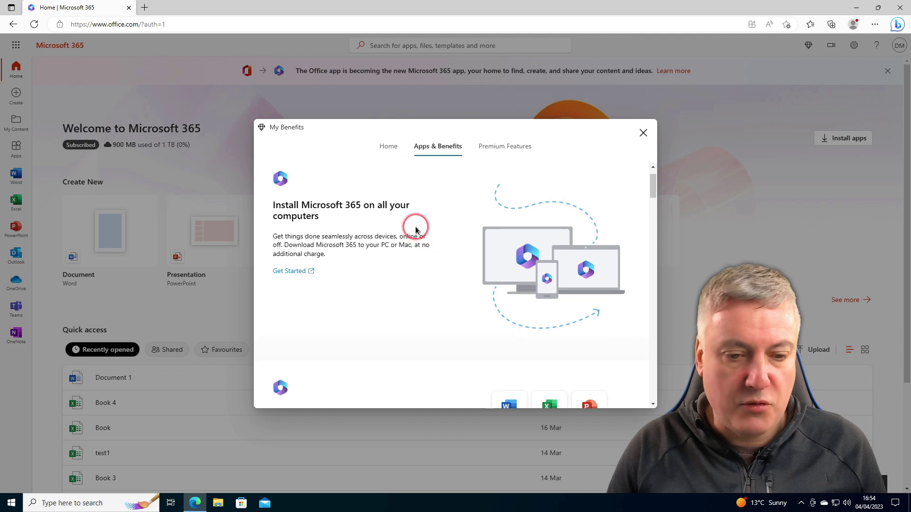
pyautogui.scroll(-3, 421, 235)
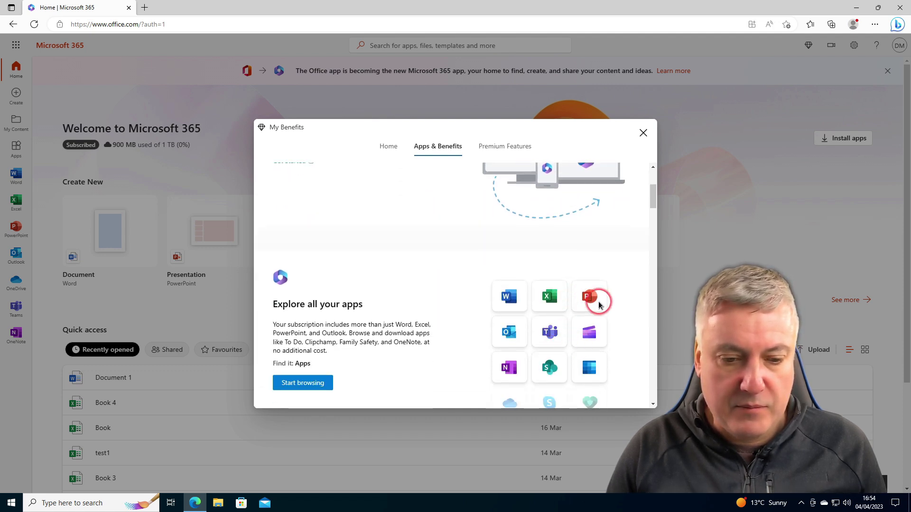
pyautogui.scroll(-1, 633, 298)
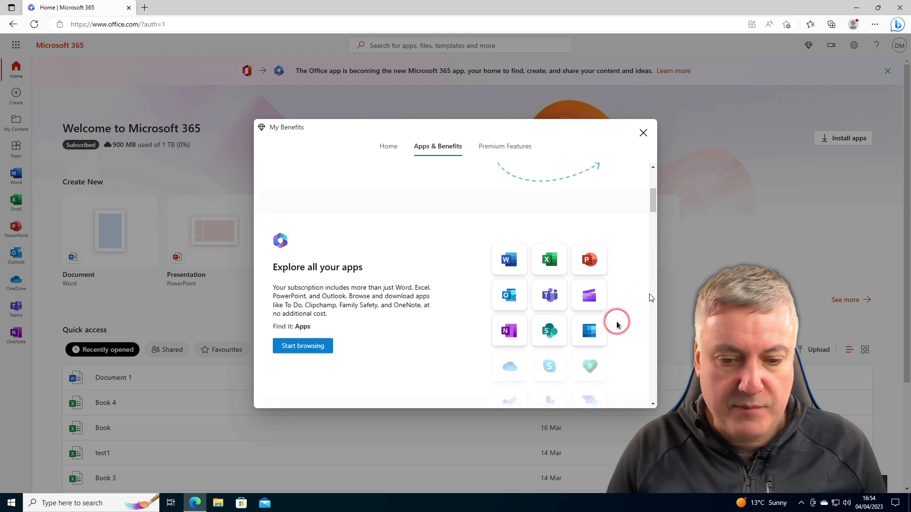
pyautogui.scroll(-3, 626, 265)
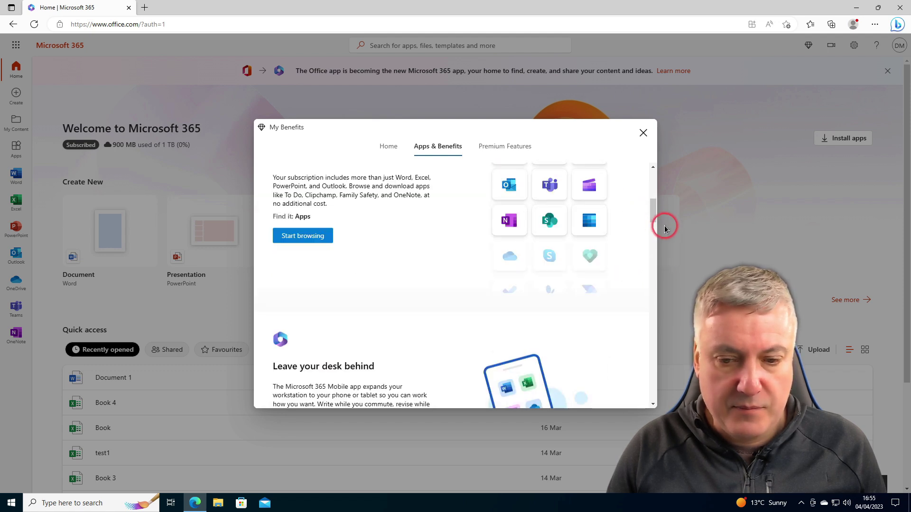
pyautogui.scroll(-10, 652, 211)
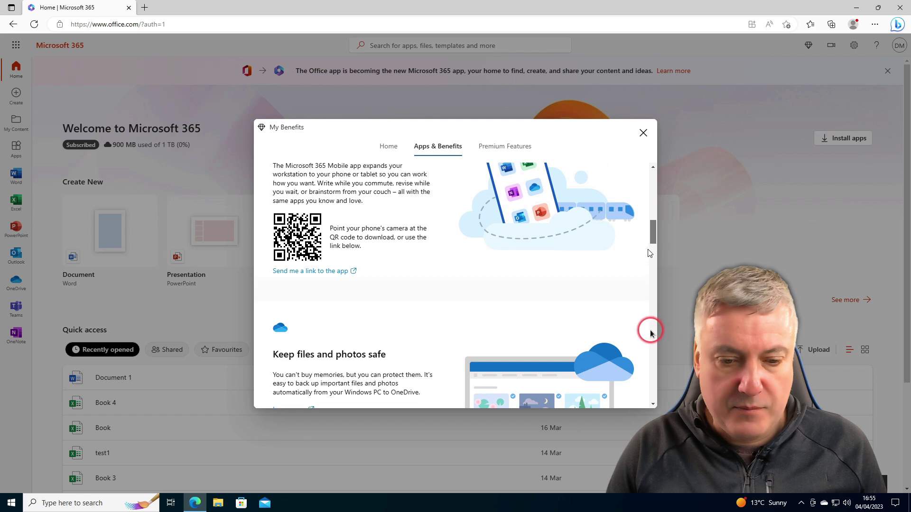
pyautogui.scroll(-10, 652, 379)
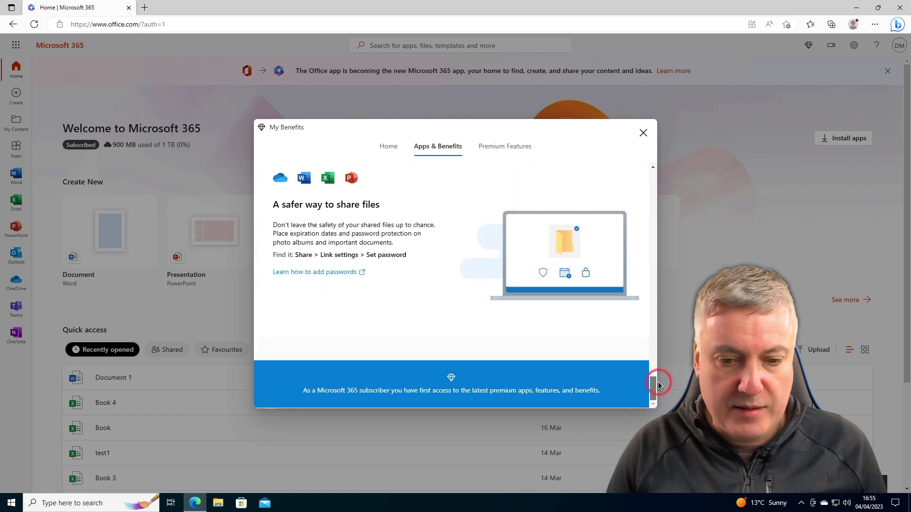
pyautogui.moveTo(658, 385); pyautogui.dragTo(645, 134)
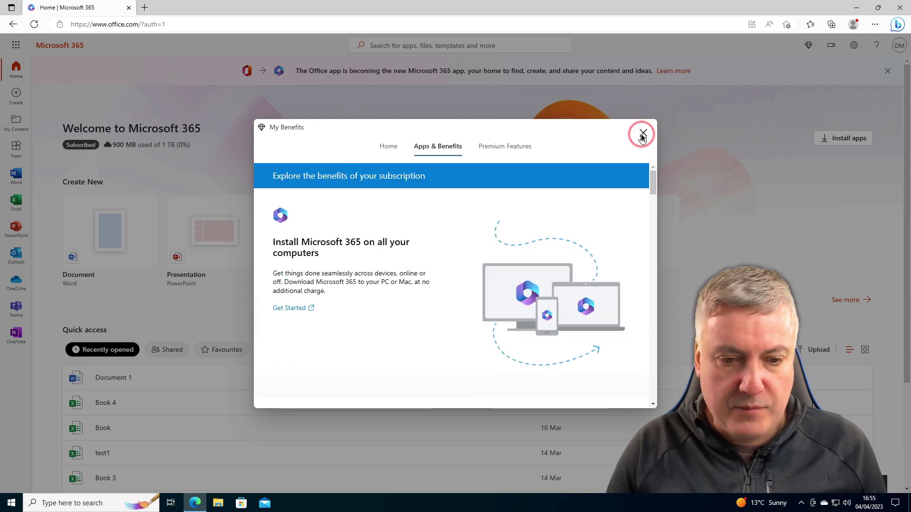
pyautogui.click(668, 160)
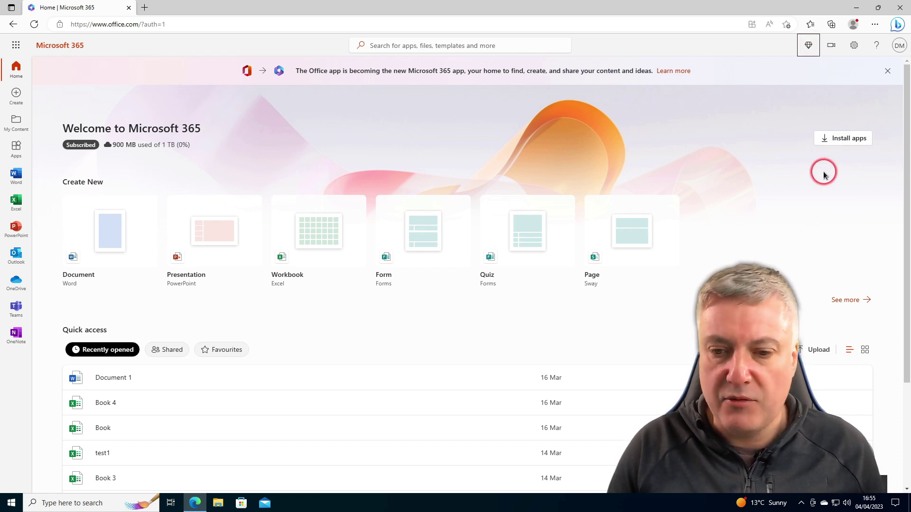
# - Open the Office download and installation dialog from the Microsoft 365 home page
pyautogui.click(850, 139)
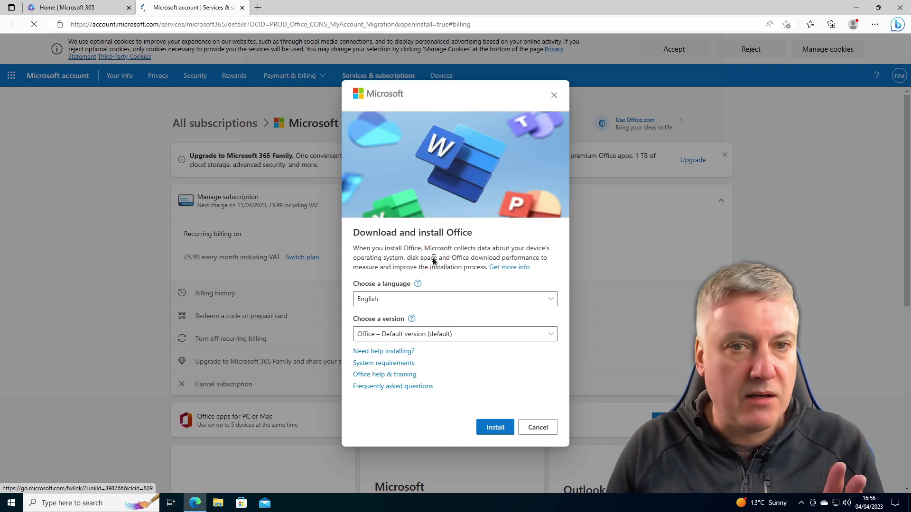
pyautogui.click(459, 252)
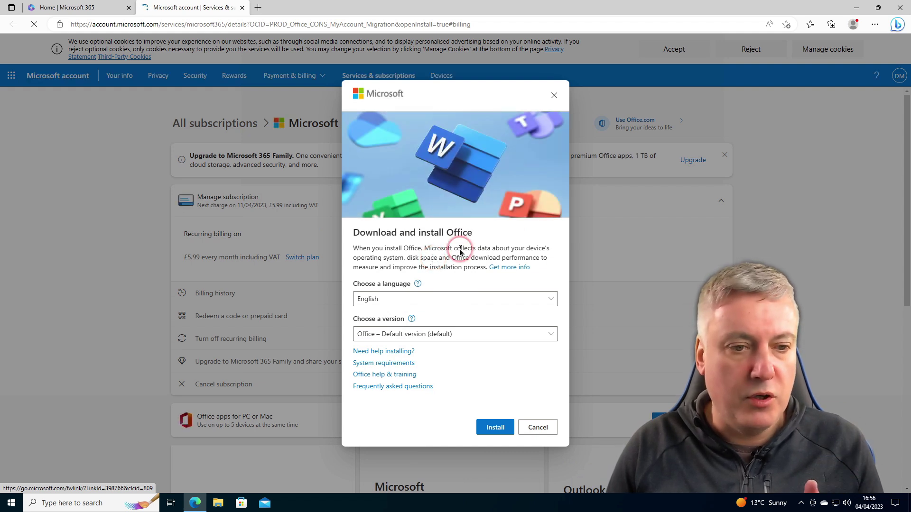
# - Revisit the Microsoft 365 home page for comparison and return to the Office installation dialog
pyautogui.click(92, 11)
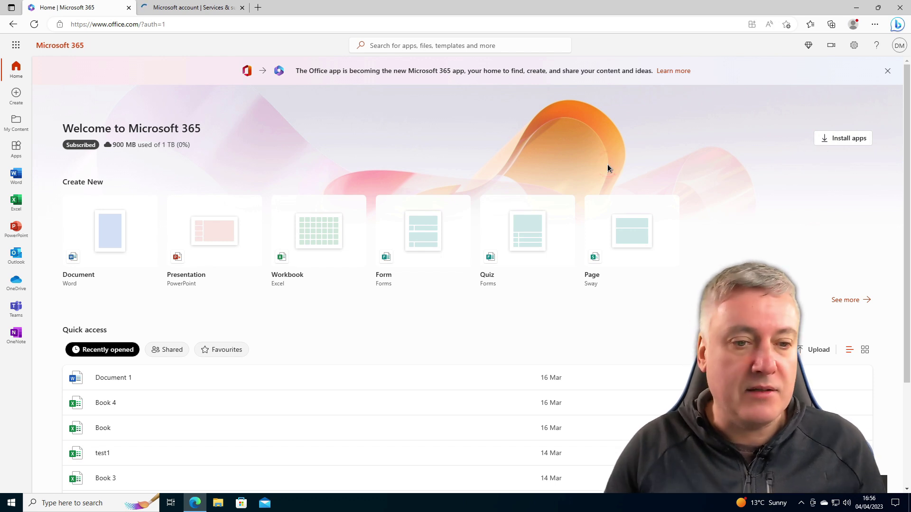
pyautogui.click(210, 8)
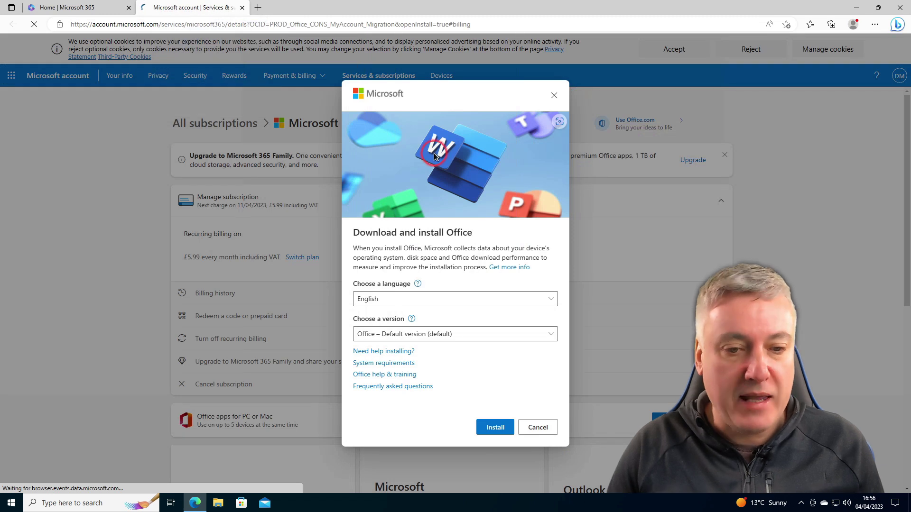
pyautogui.click(95, 8)
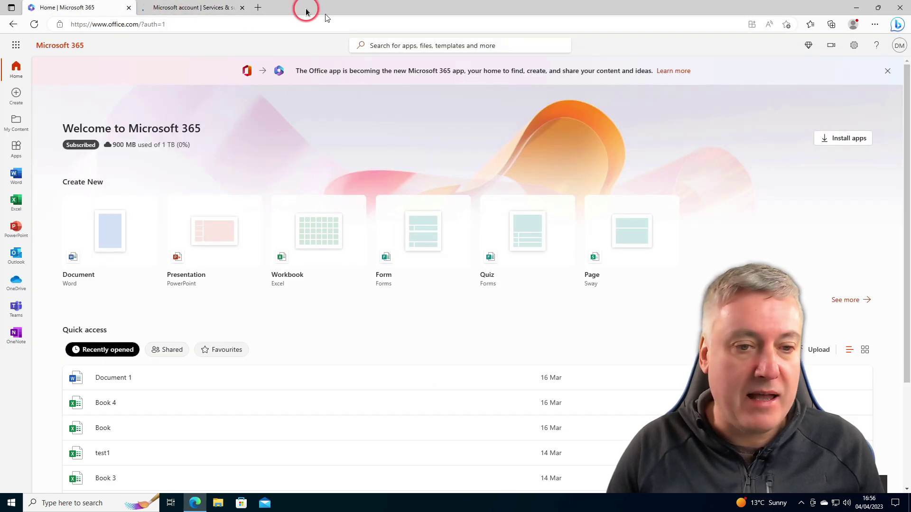
pyautogui.click(179, 9)
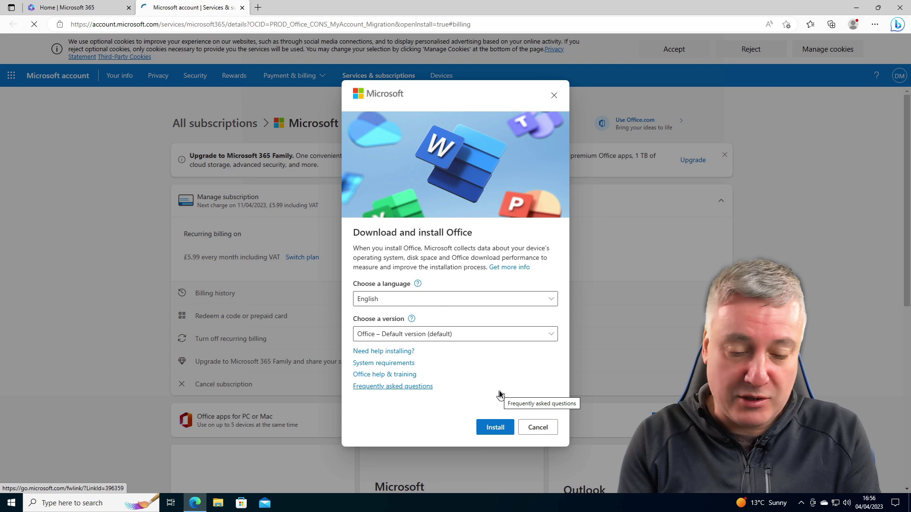
# - Download the Office installer in English with the default version and dismiss the Edge search data prompt
pyautogui.click(506, 428)
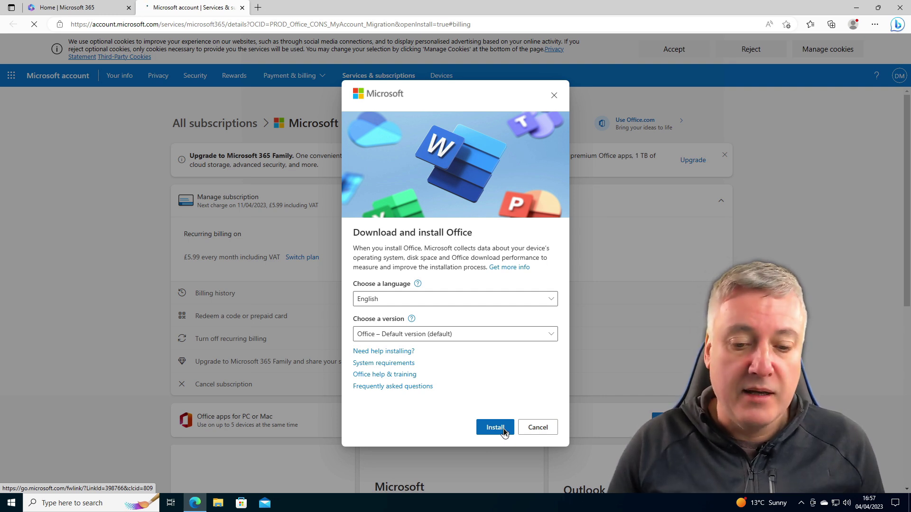
pyautogui.click(503, 428)
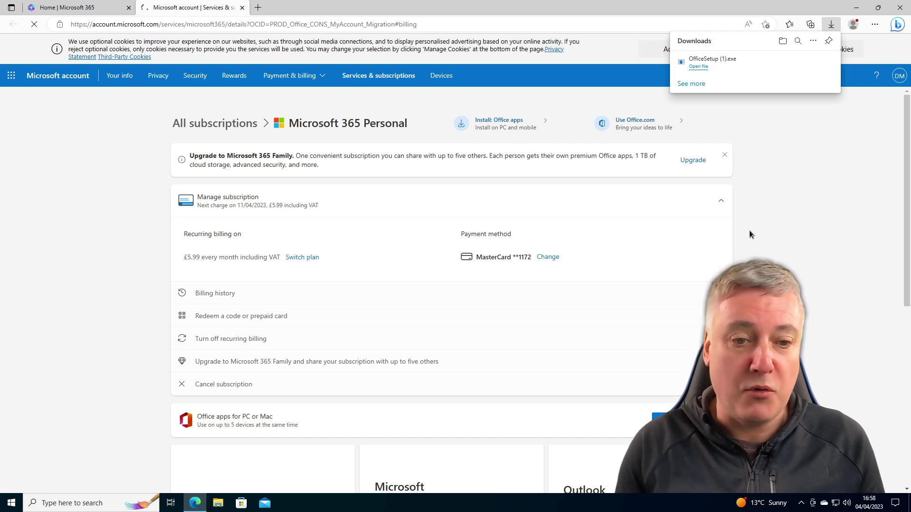
pyautogui.click(726, 256)
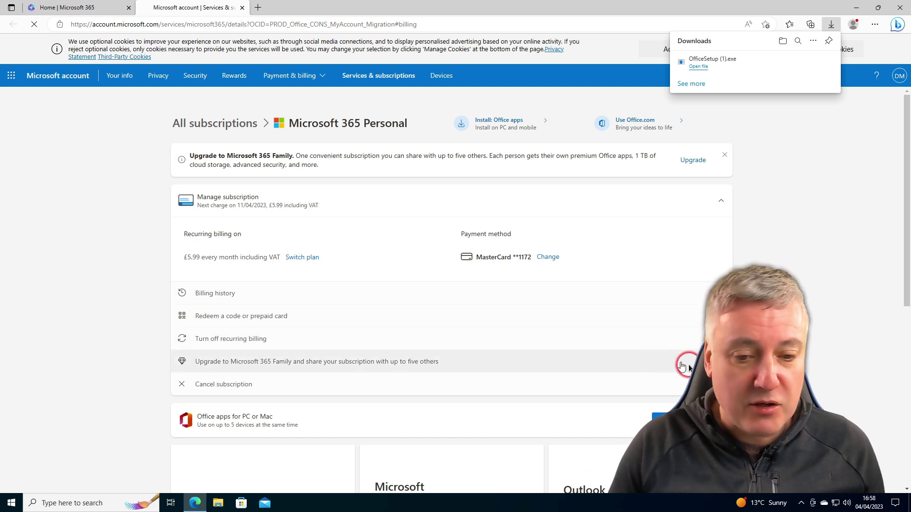
pyautogui.scroll(-1, 685, 362)
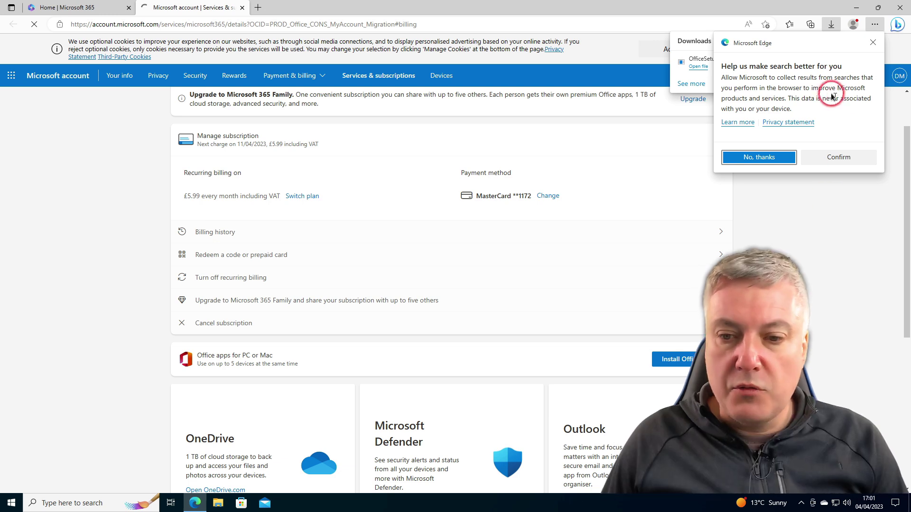
pyautogui.click(876, 46)
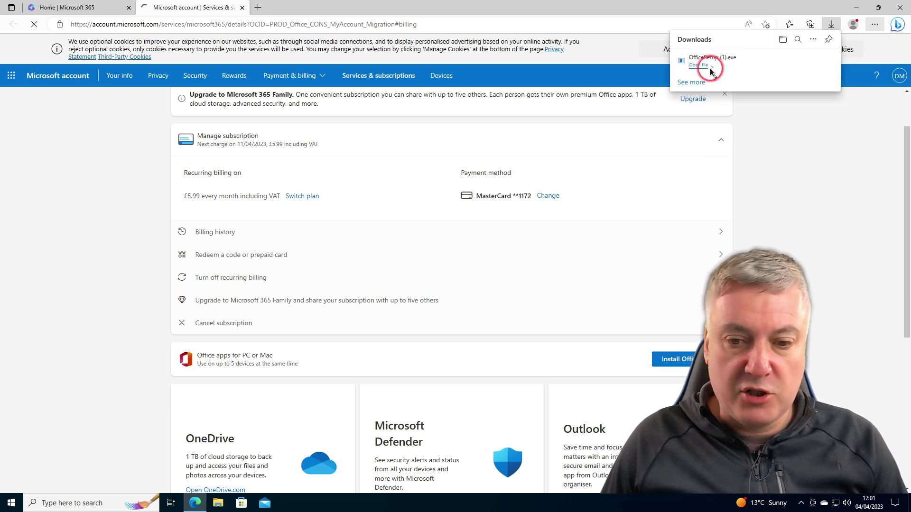
# - Minimize Edge, look for the OfficeSetup (1) installer in File Explorer's Downloads folder, and minimize the folder window
pyautogui.click(722, 56)
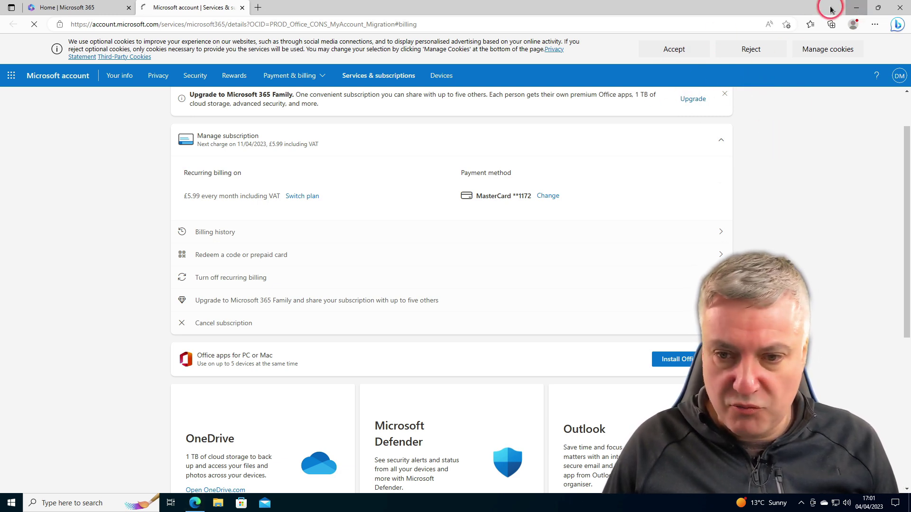
pyautogui.click(857, 9)
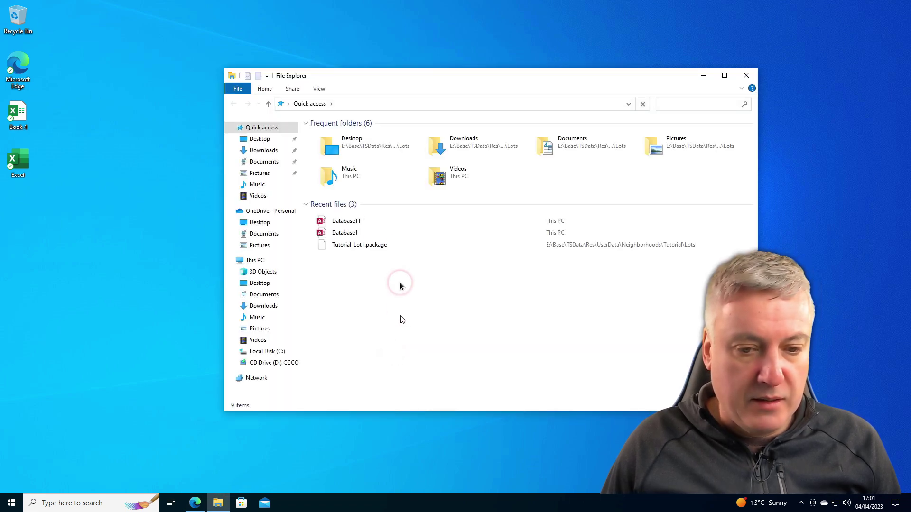
pyautogui.click(263, 150)
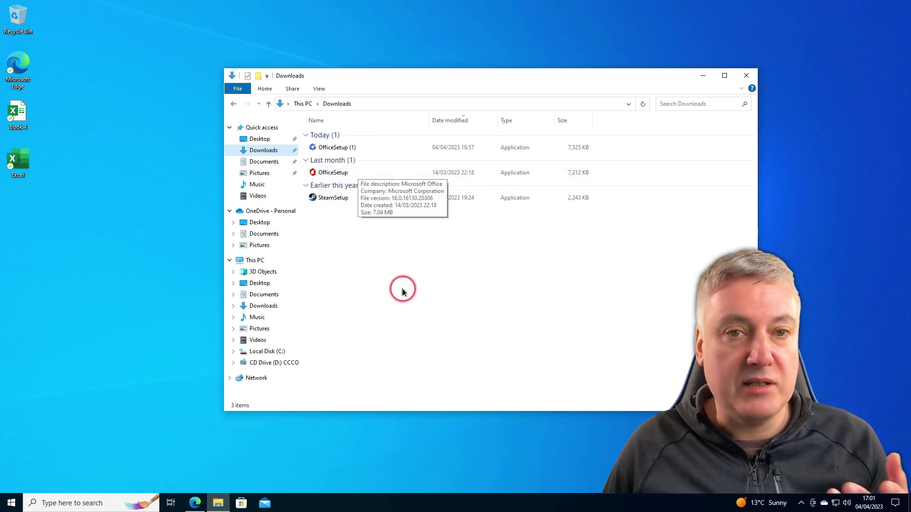
pyautogui.click(703, 76)
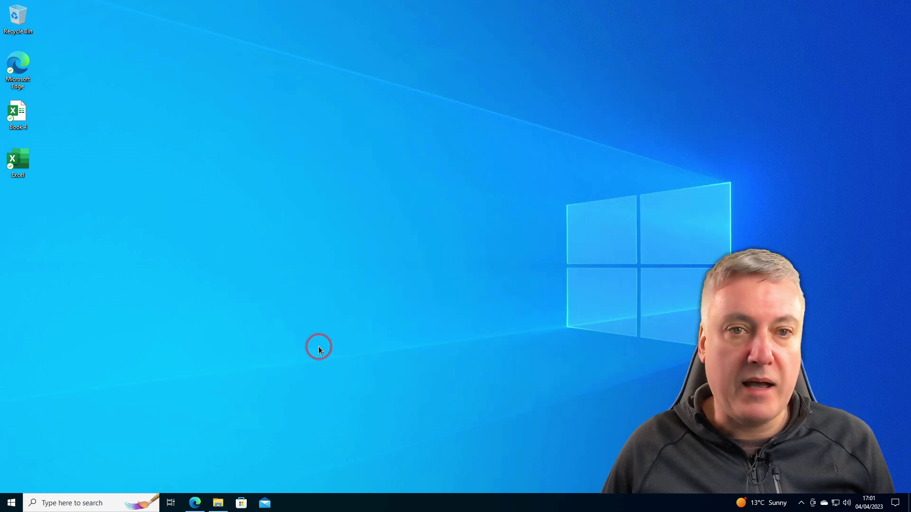